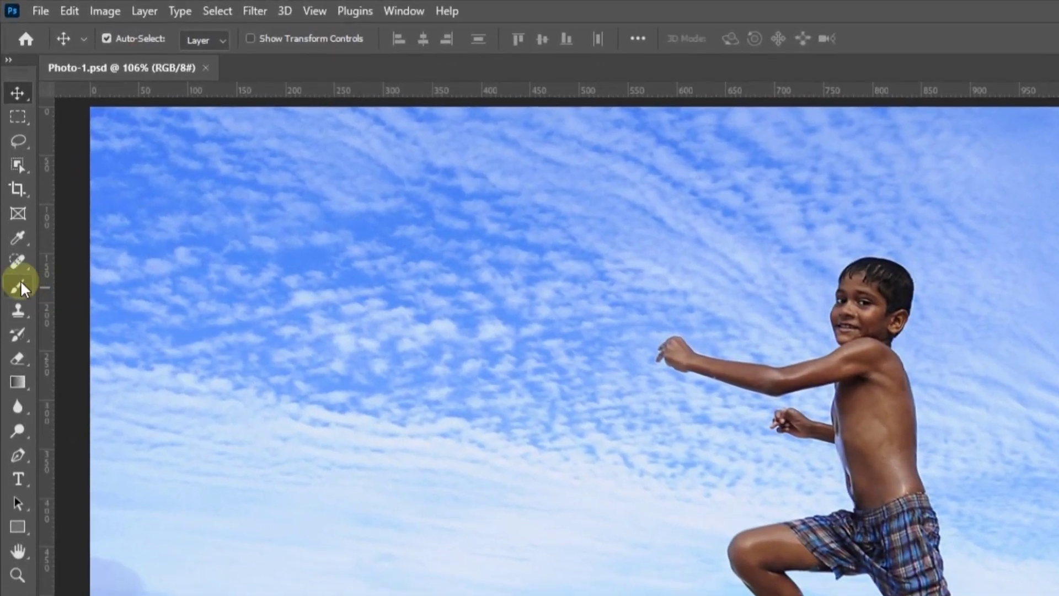
Choose the regular Brush Tool and enter Quick Mask mode on the beach photo.
{"action": "left_click", "coordinate": [21, 279]}
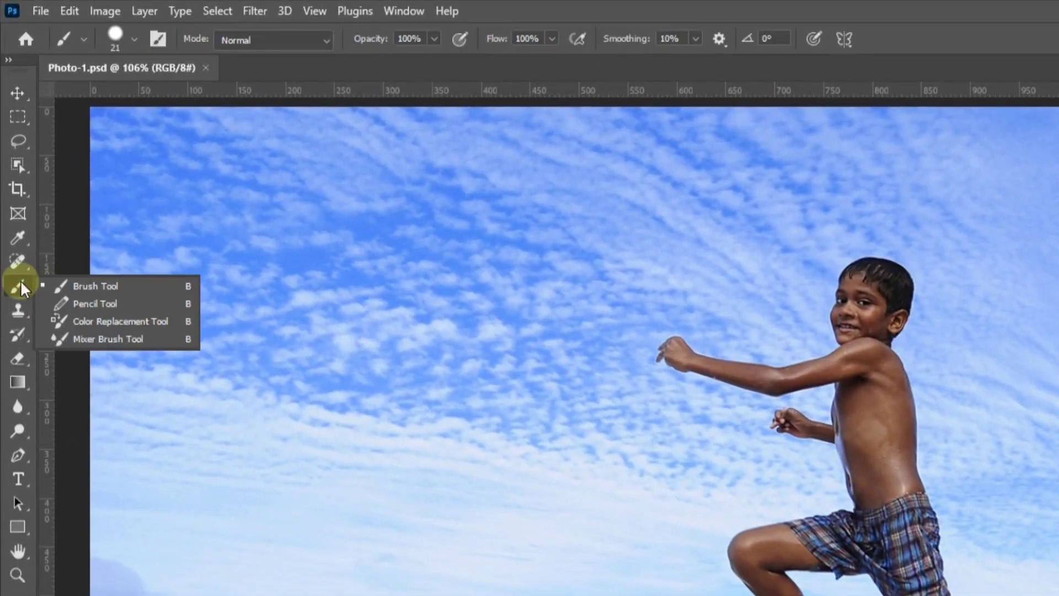
{"action": "left_click", "coordinate": [83, 285]}
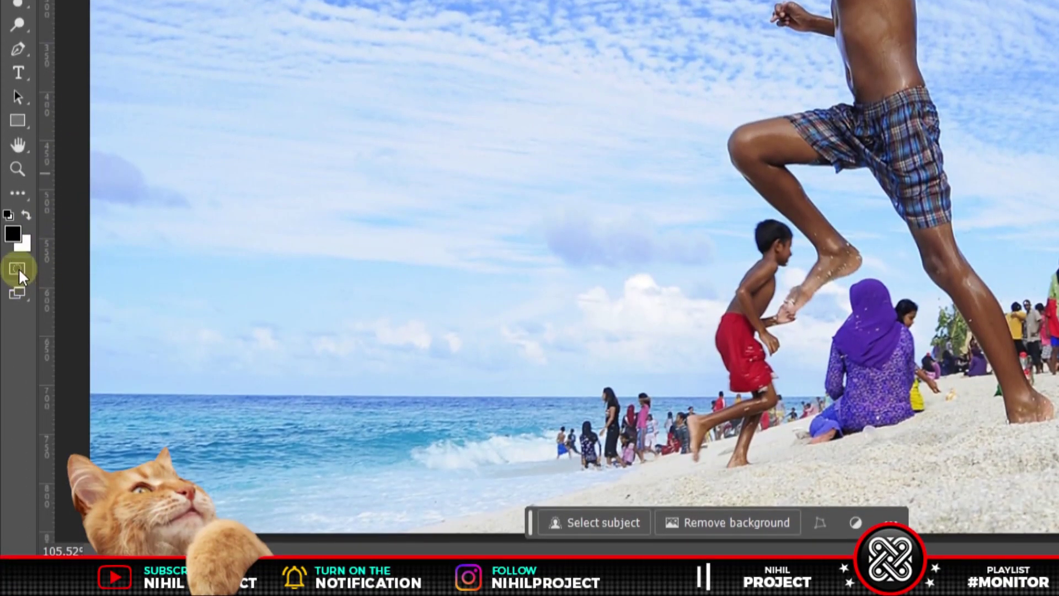
{"action": "left_click", "coordinate": [19, 270]}
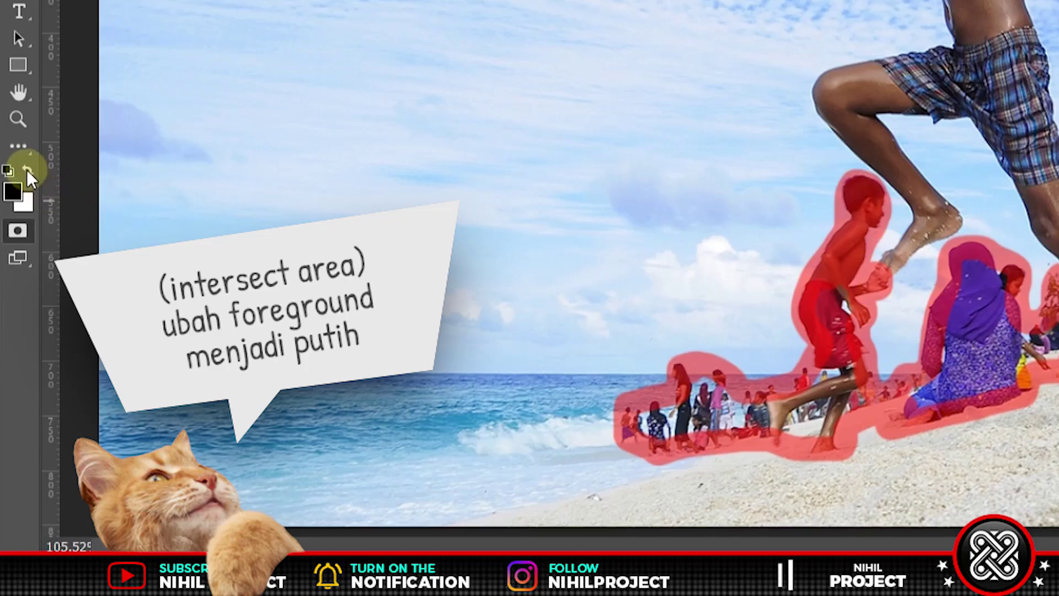
With black as the paint colour, mask the right-side crowd, then exit Quick Mask to a selection.
{"action": "left_click", "coordinate": [26, 170]}
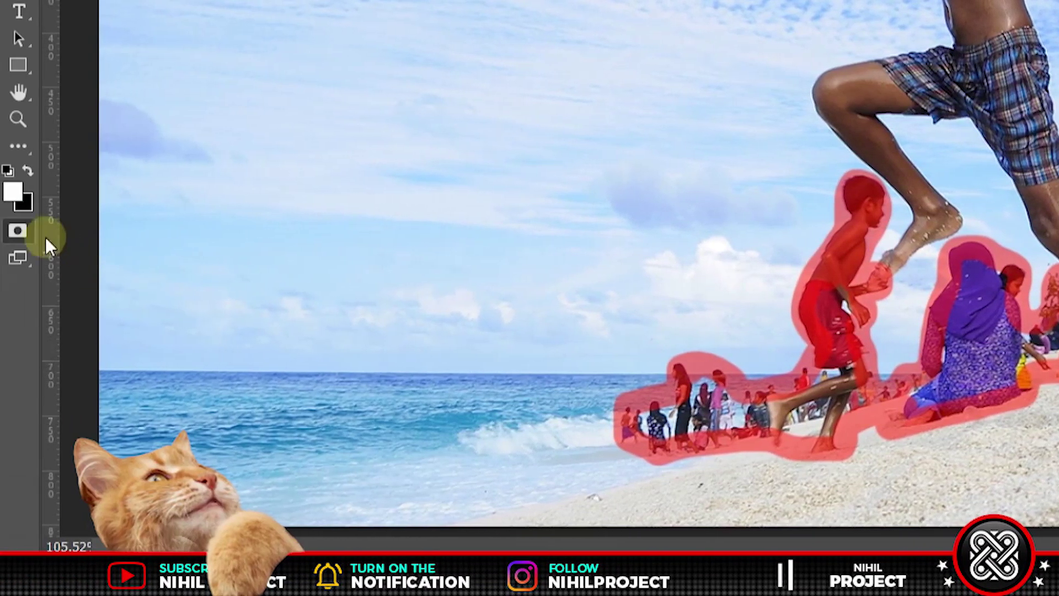
{"action": "left_click", "coordinate": [24, 167]}
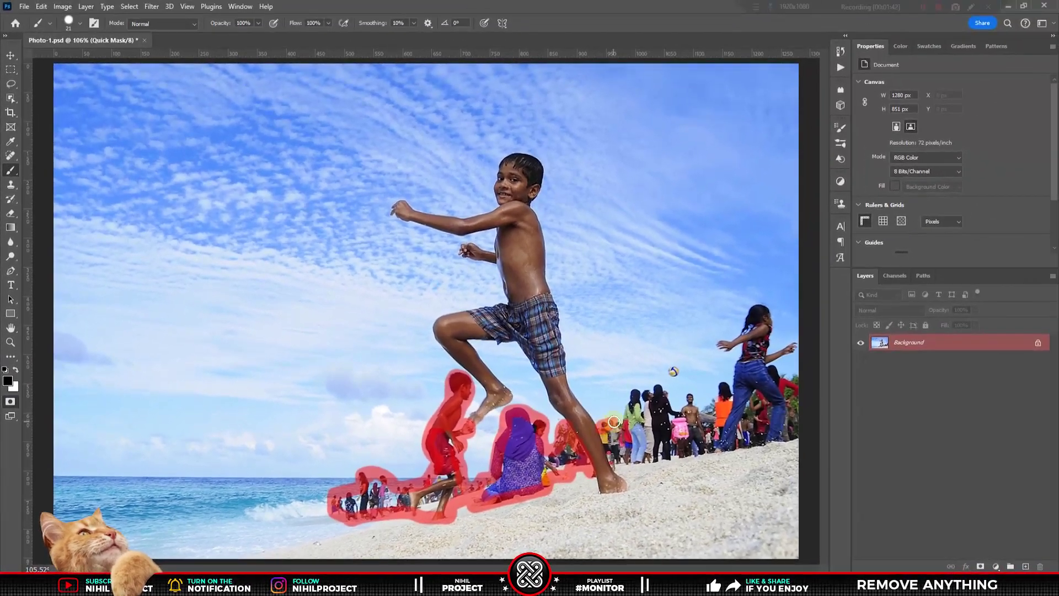
{"action": "mouse_move", "coordinate": [607, 425]}
{"action": "left_mouse_down"}
{"action": "mouse_move", "coordinate": [739, 351]}
{"action": "mouse_move", "coordinate": [783, 347]}
{"action": "mouse_move", "coordinate": [656, 459]}
{"action": "left_mouse_up"}
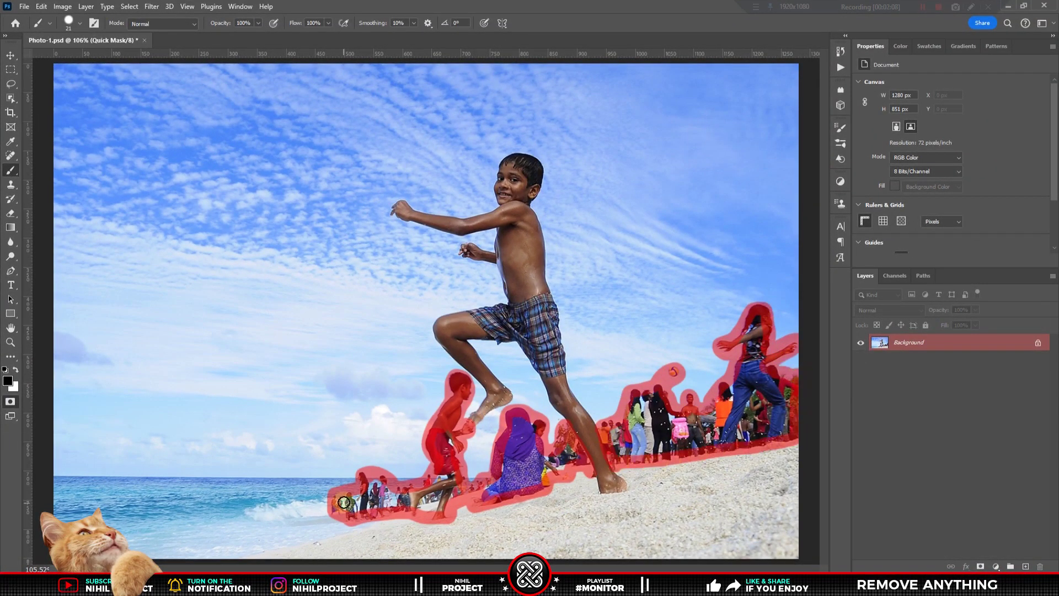
{"action": "mouse_move", "coordinate": [343, 502]}
{"action": "left_mouse_down"}
{"action": "mouse_move", "coordinate": [651, 436]}
{"action": "mouse_move", "coordinate": [761, 355]}
{"action": "left_mouse_up"}
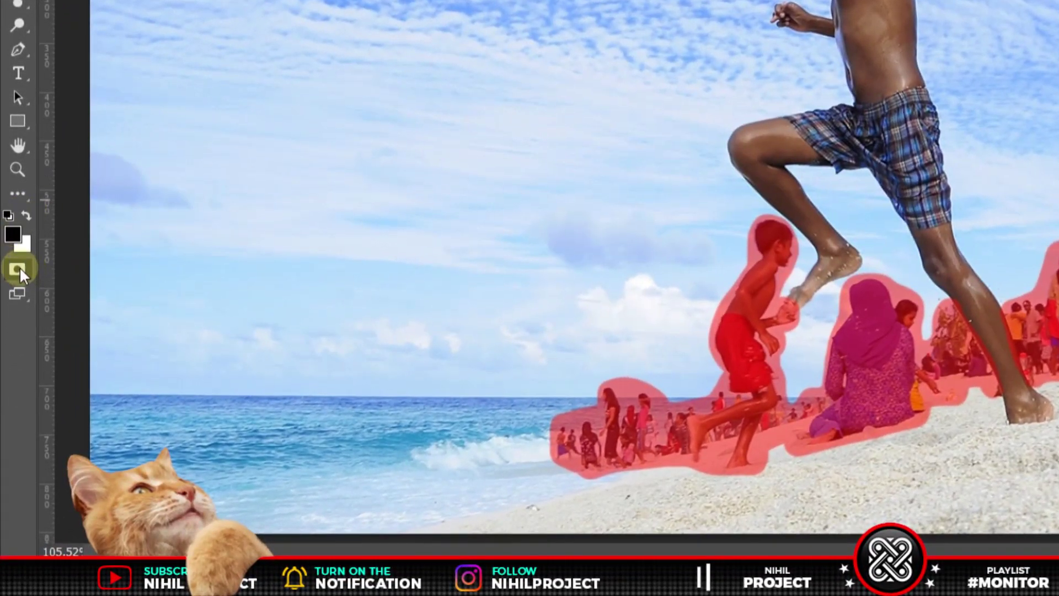
{"action": "left_click", "coordinate": [19, 268]}
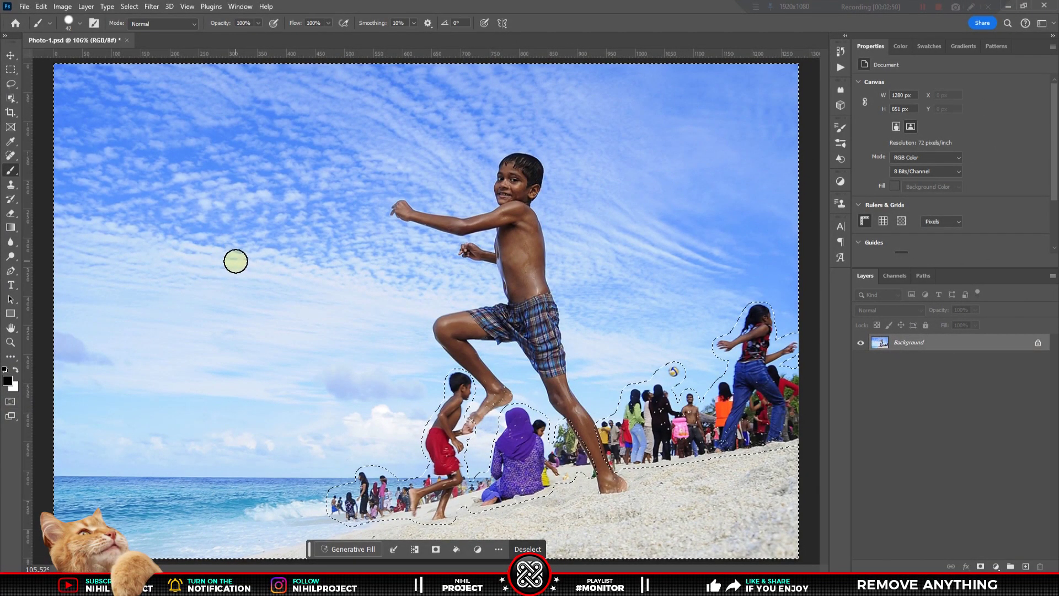
Preview the current selection with a temporary black fill, then undo it.
{"action": "key", "text": "alt+BackSpace"}
{"action": "key", "text": "ctrl+z"}
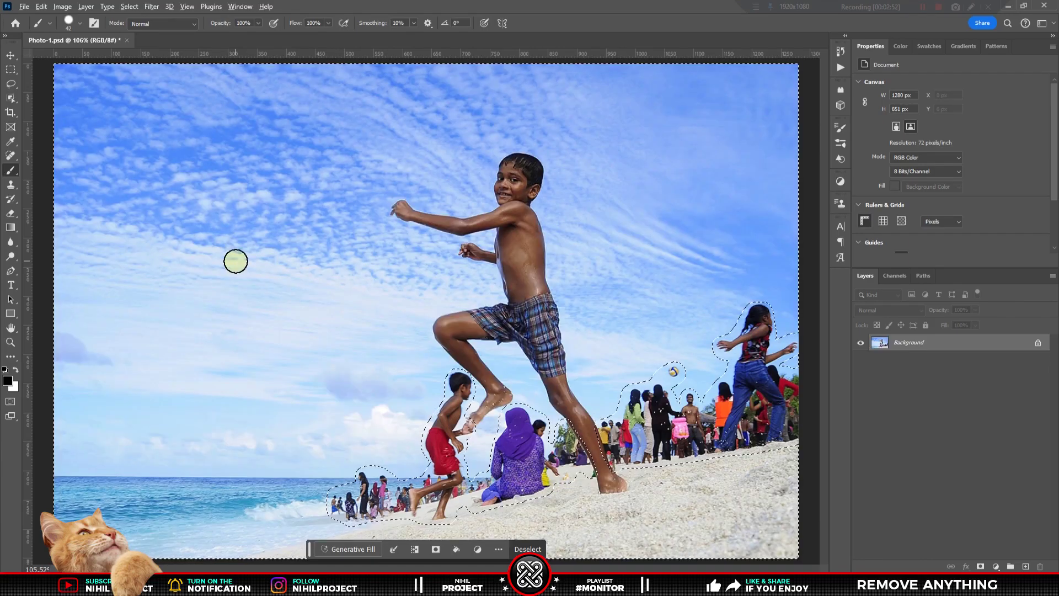
{"action": "key", "text": "ctrl+shift+z"}
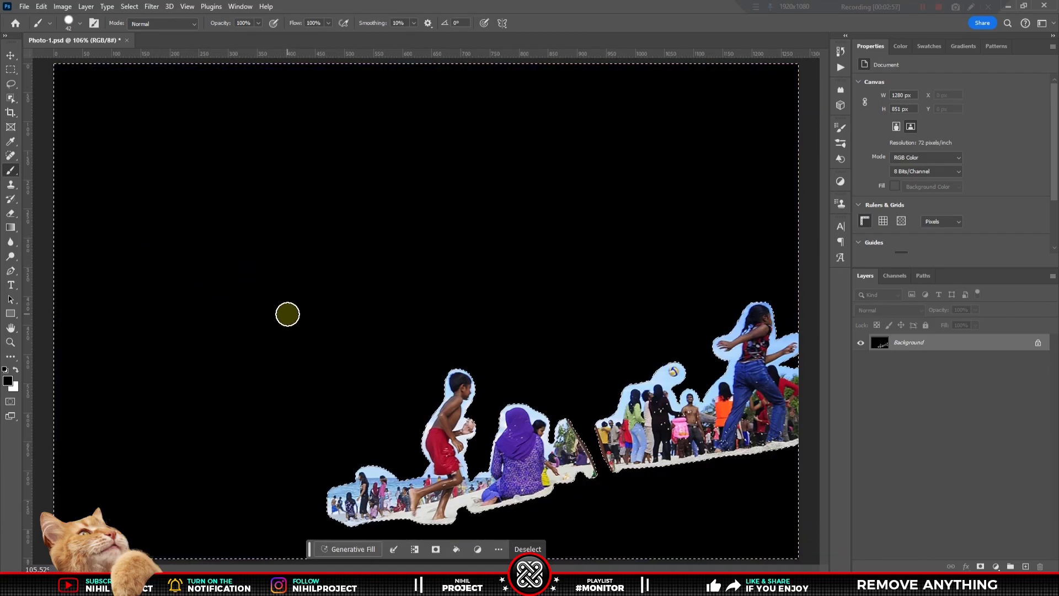
{"action": "key", "text": "ctrl+z"}
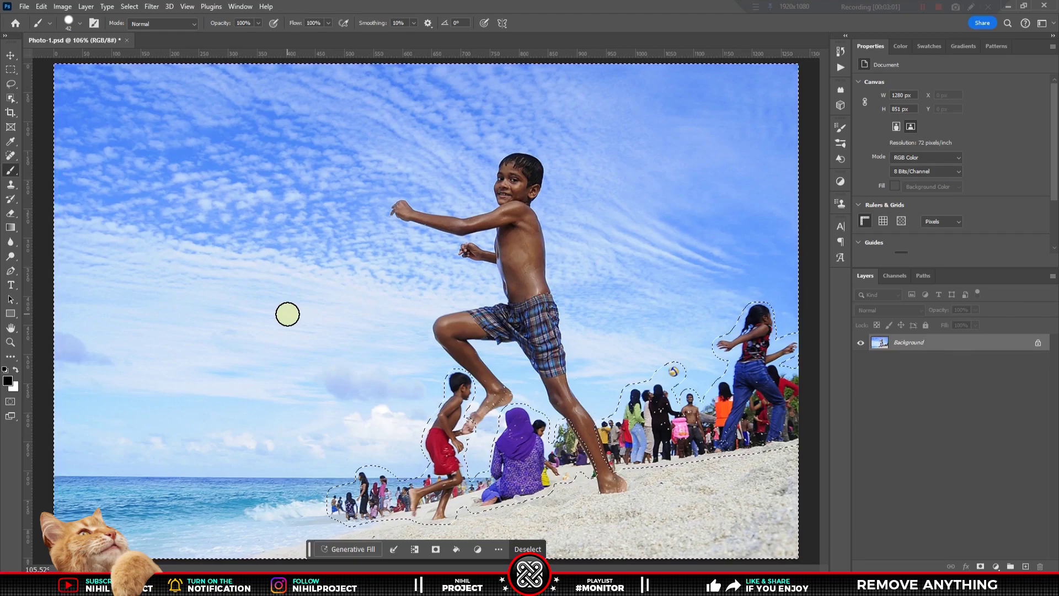
Invert the selection onto the background people and check it with an undone black fill.
{"action": "key", "text": "ctrl+shift+i"}
{"action": "key", "text": "ctrl+shift+i"}
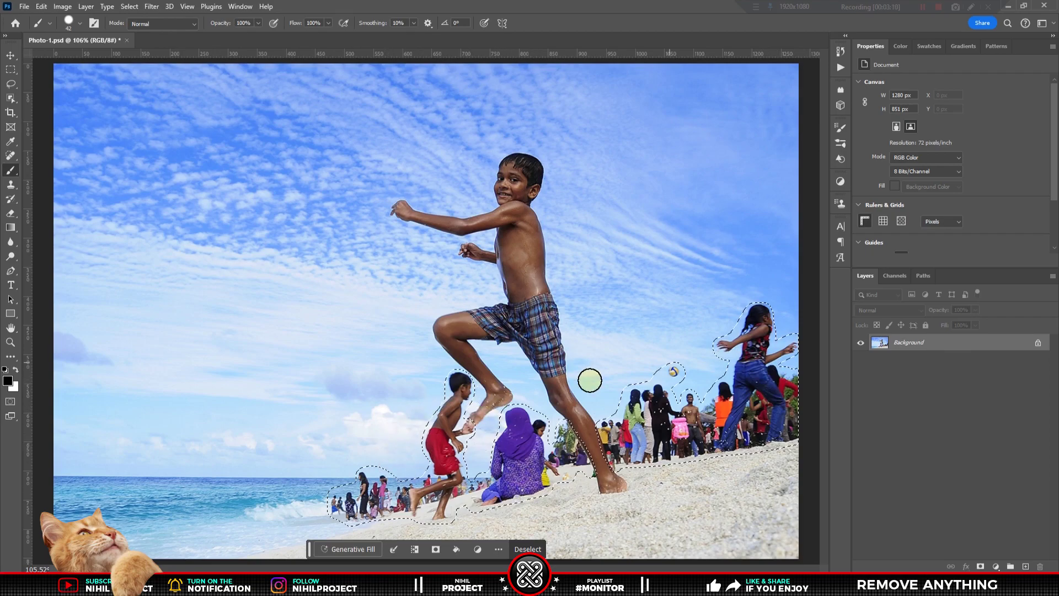
{"action": "key", "text": "alt+BackSpace"}
{"action": "key", "text": "ctrl+z"}
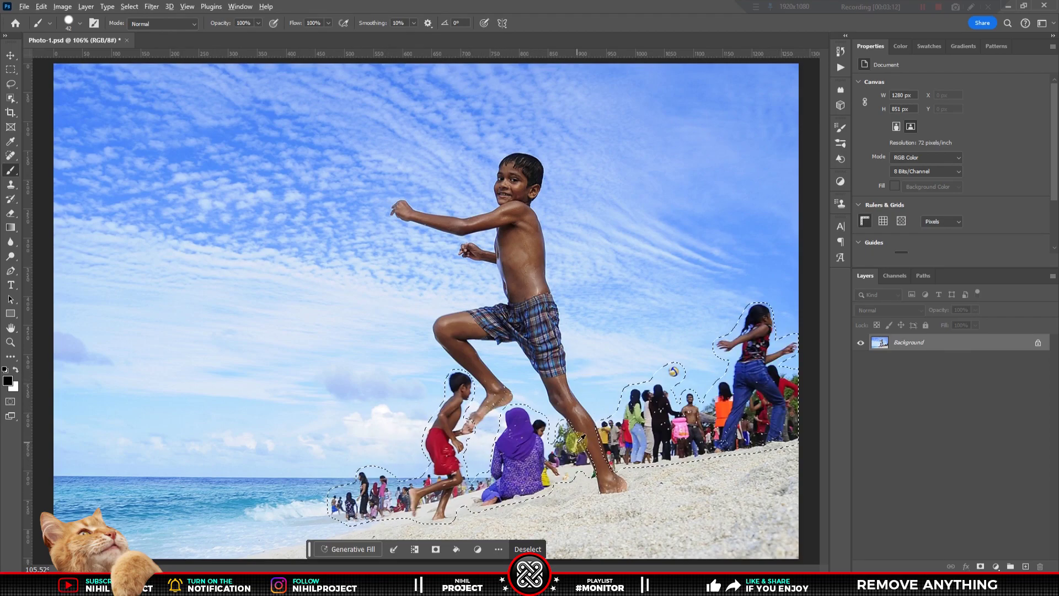
{"action": "key", "text": "ctrl+shift+z"}
{"action": "key", "text": "ctrl+z"}
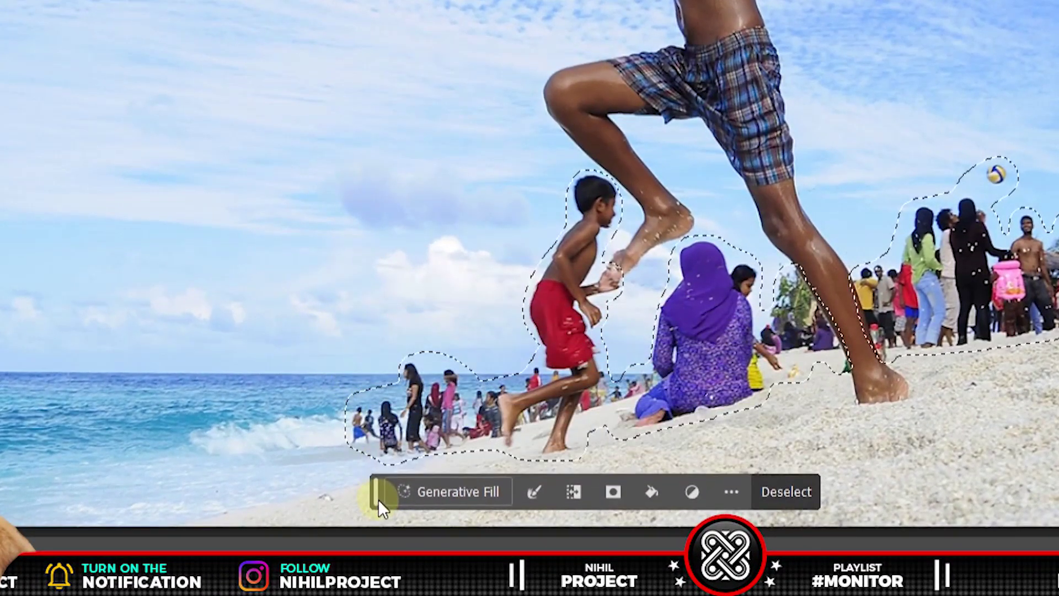
Generative Fill the selected people with the prompt 'remove' and keep the third variation.
{"action": "left_click", "coordinate": [463, 492]}
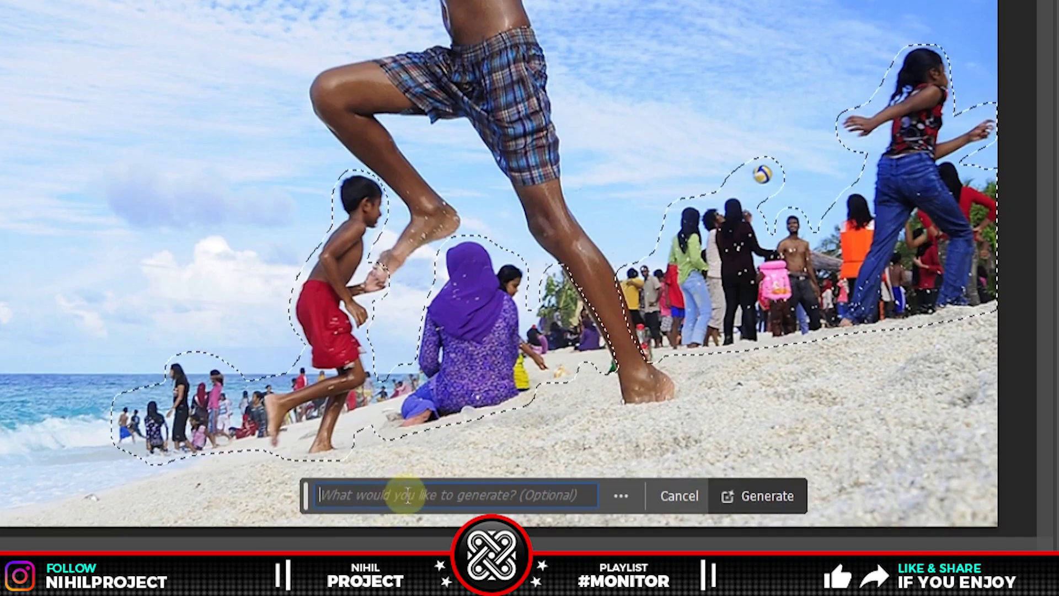
{"action": "type", "text": "remove"}
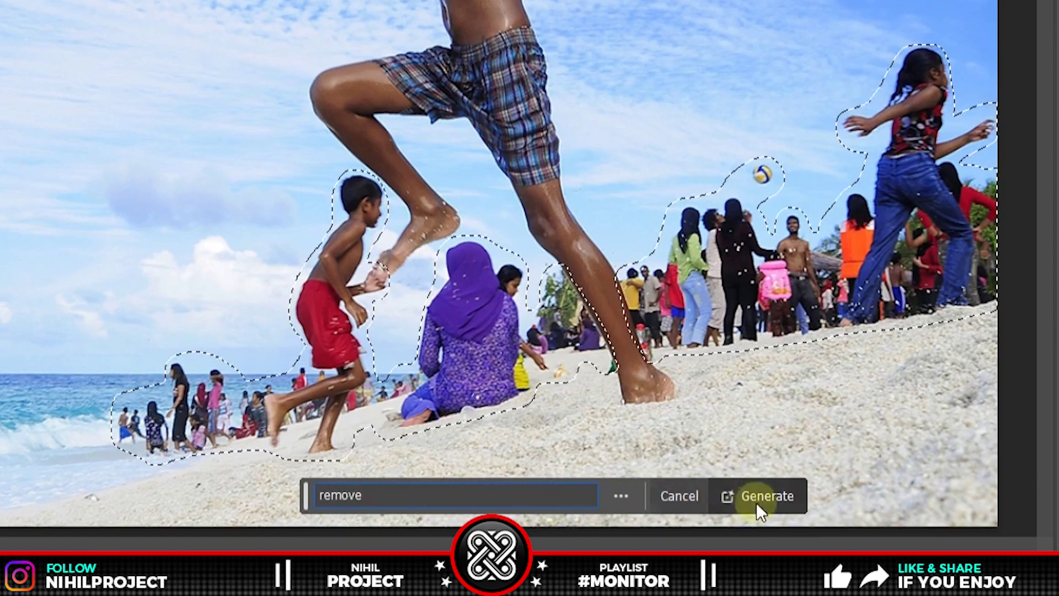
{"action": "left_click", "coordinate": [763, 497]}
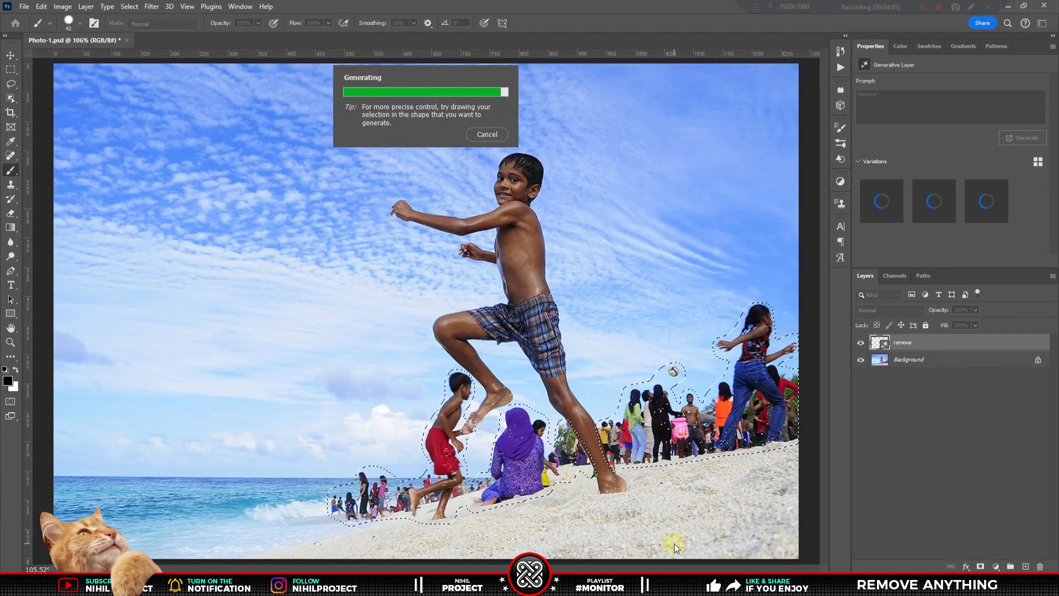
{"action": "left_click", "coordinate": [929, 211]}
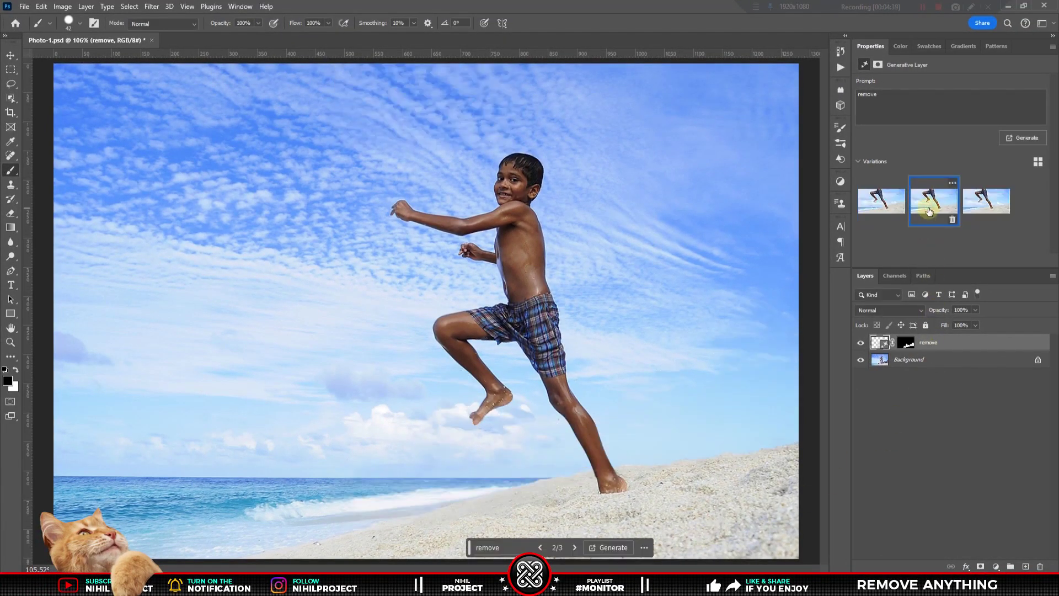
{"action": "left_click", "coordinate": [975, 196]}
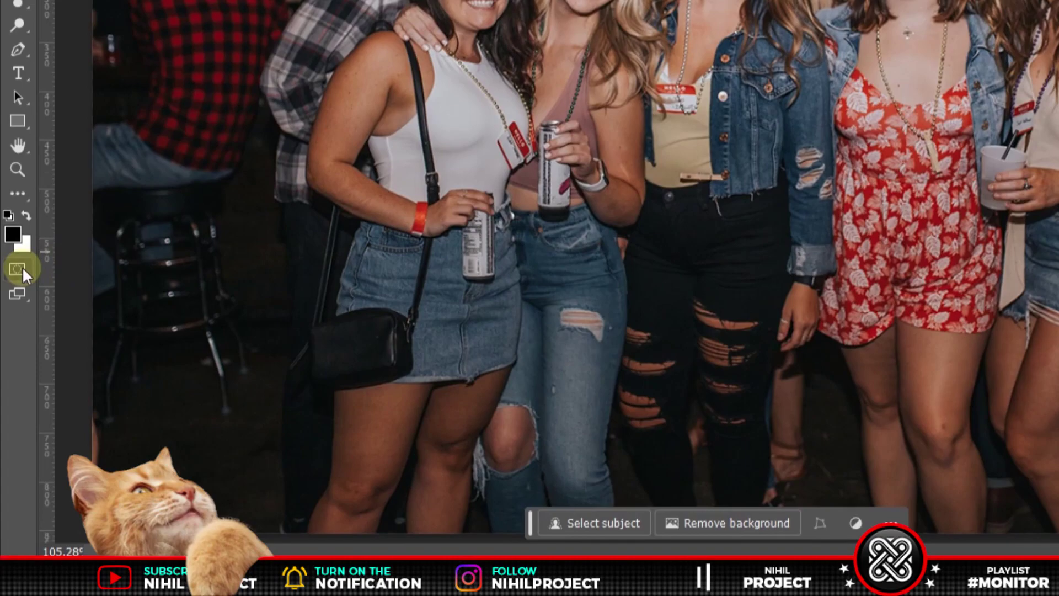
In Quick Mask, paint over the heads at upper left, behind the women, and along the right edge.
{"action": "left_click", "coordinate": [21, 268]}
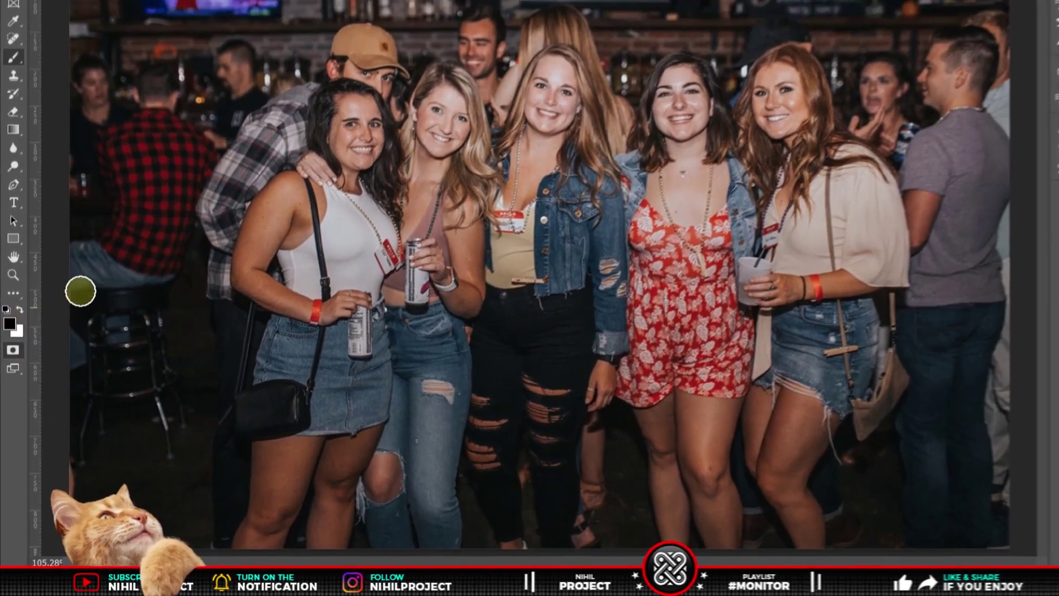
{"action": "left_click_drag", "start_coordinate": [61, 177], "coordinate": [141, 169]}
{"action": "left_click_drag", "start_coordinate": [265, 160], "coordinate": [313, 187]}
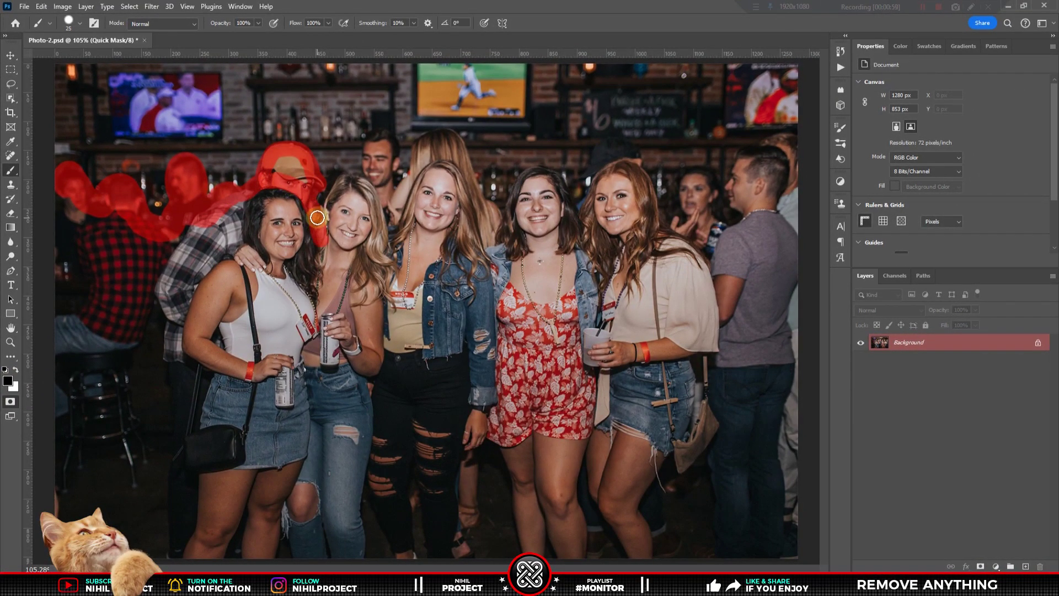
{"action": "left_click_drag", "start_coordinate": [368, 138], "coordinate": [410, 180]}
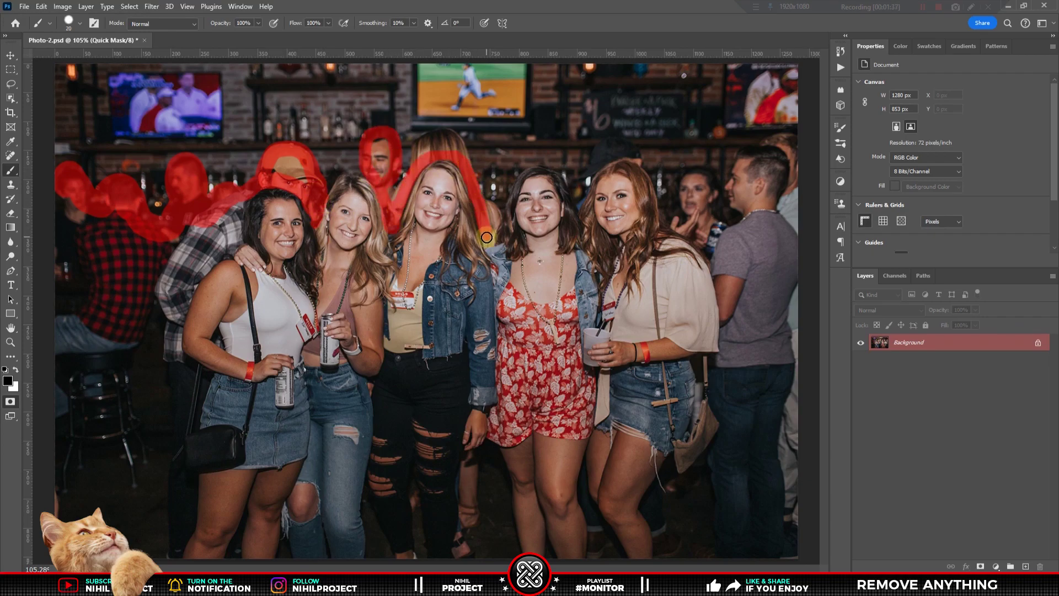
{"action": "left_click_drag", "start_coordinate": [486, 237], "coordinate": [436, 143]}
{"action": "key", "text": "bracketleft"}
{"action": "left_click_drag", "start_coordinate": [579, 209], "coordinate": [583, 172]}
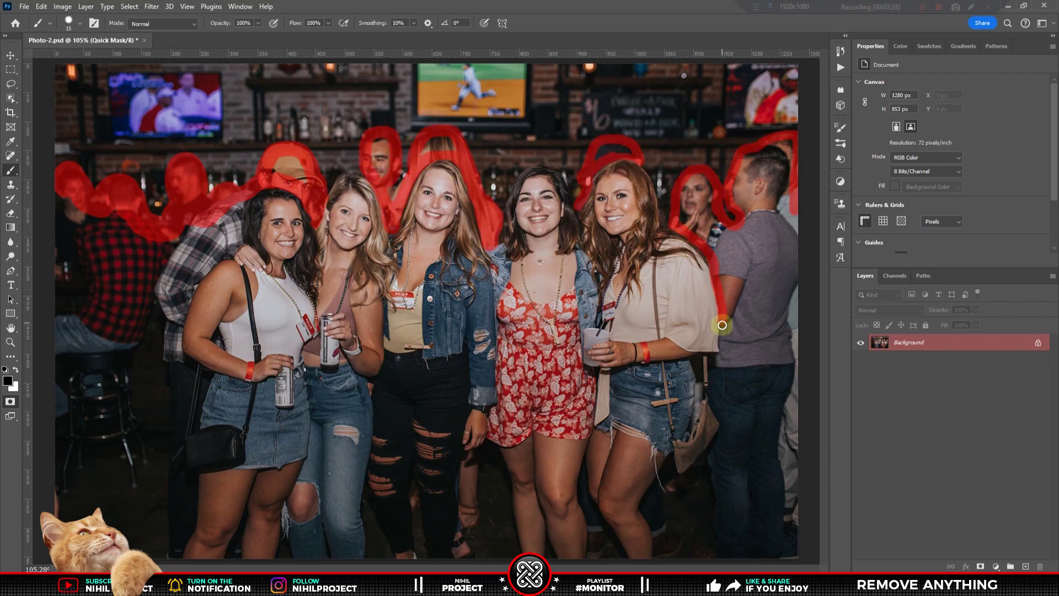
{"action": "left_click_drag", "start_coordinate": [791, 212], "coordinate": [694, 484]}
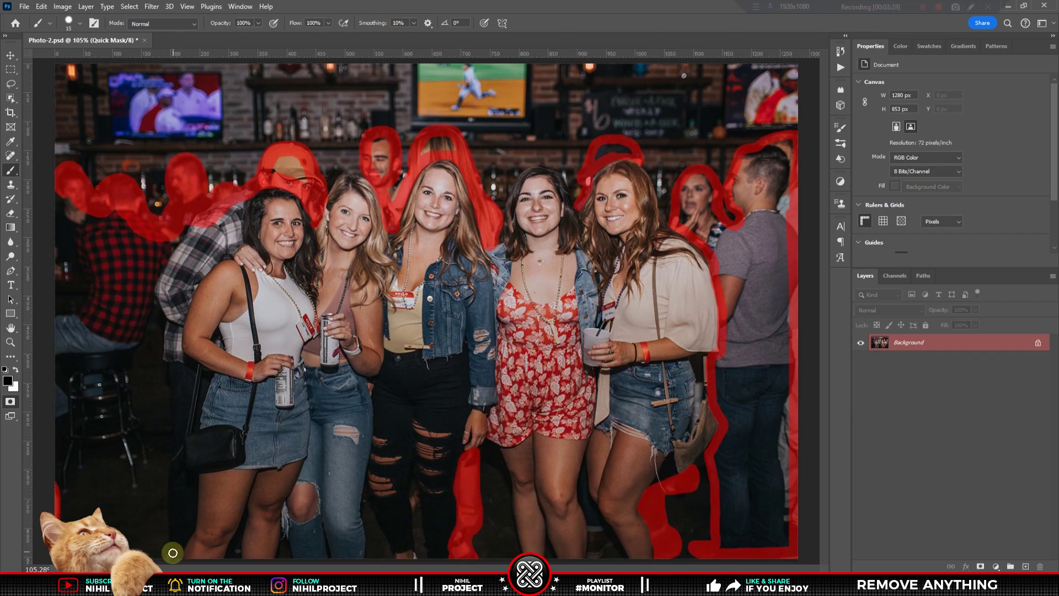
With a larger brush, mask the plaid-shirt man and the man on the right, then zoom out.
{"action": "key", "text": "bracketright"}
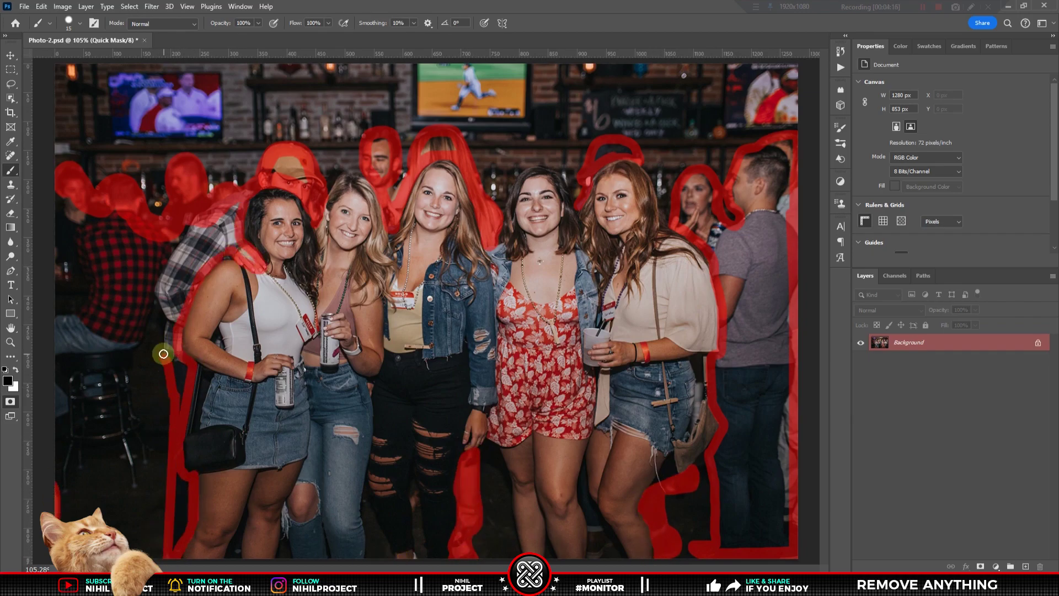
{"action": "mouse_move", "coordinate": [160, 350]}
{"action": "left_mouse_down"}
{"action": "mouse_move", "coordinate": [87, 260]}
{"action": "mouse_move", "coordinate": [173, 307]}
{"action": "mouse_move", "coordinate": [237, 203]}
{"action": "left_mouse_up"}
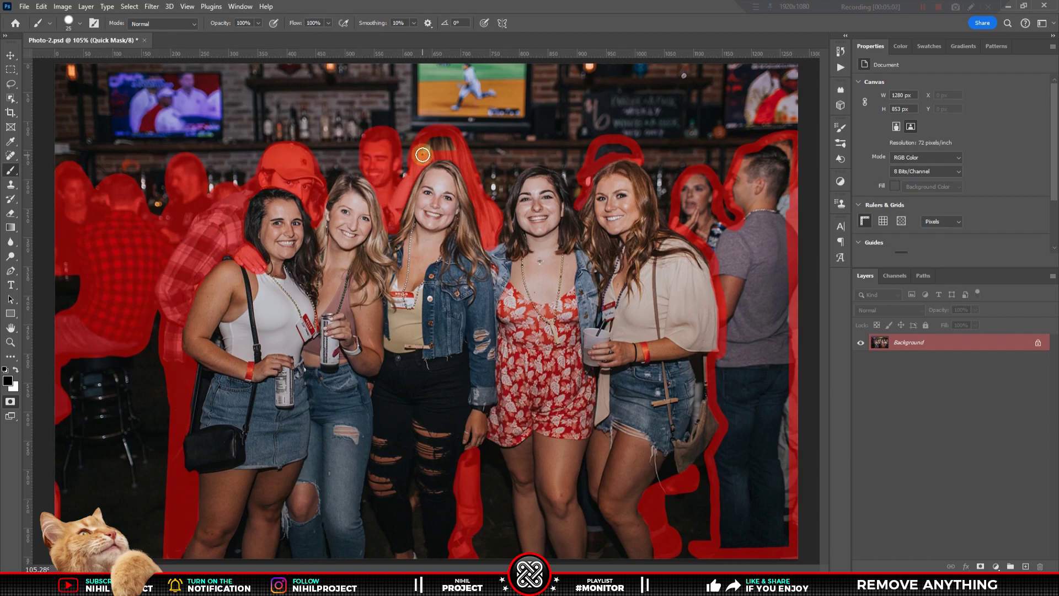
{"action": "left_click_drag", "start_coordinate": [785, 141], "coordinate": [728, 390]}
{"action": "scroll", "coordinate": [728, 390], "scroll_direction": "up", "scroll_amount": 5}
{"action": "key", "text": "bracketleft"}
{"action": "key", "text": "bracketleft"}
{"action": "key", "text": "bracketleft"}
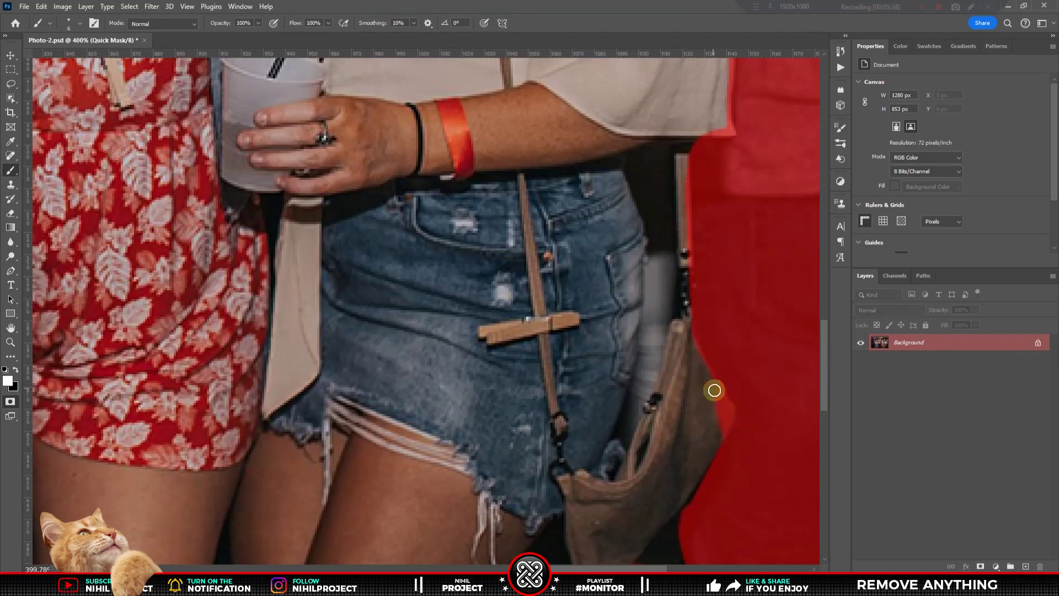
{"action": "key", "text": "ctrl+0"}
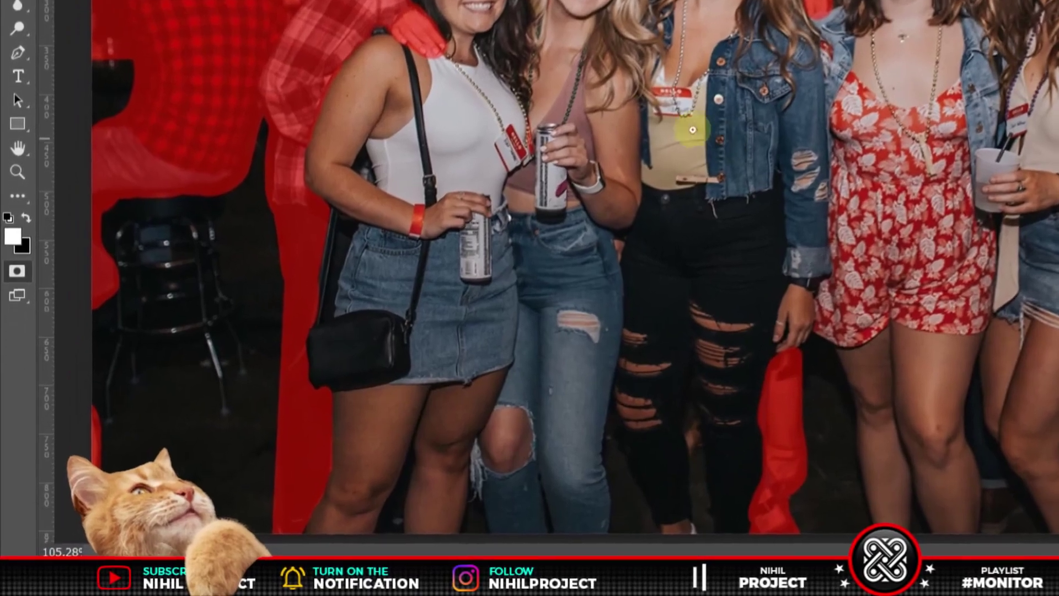
Turn the mask into a selection, invert it onto the bar crowd, and Generative Fill it with 'remove'.
{"action": "left_click", "coordinate": [16, 270]}
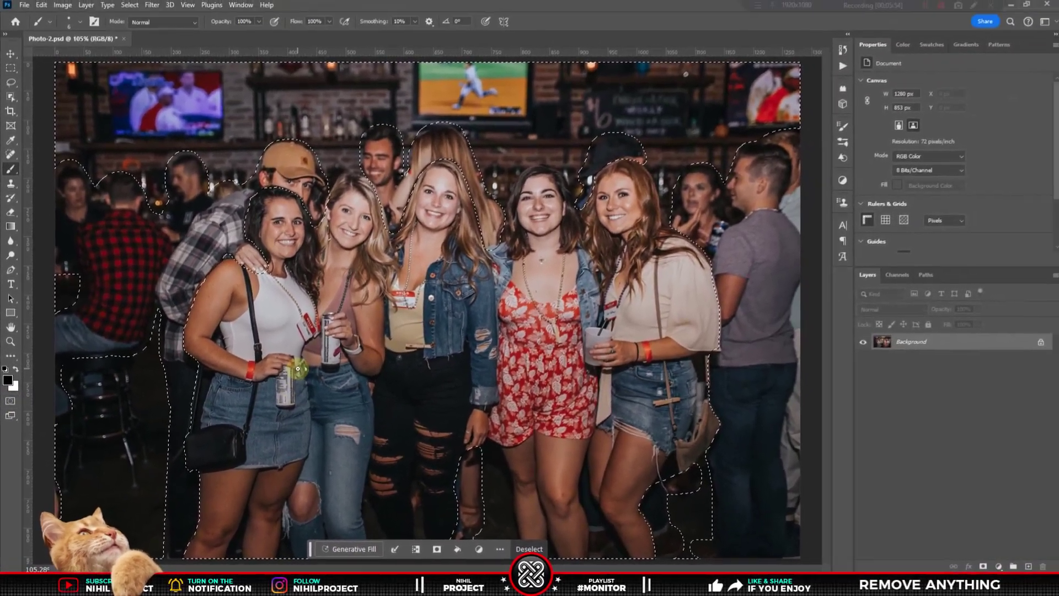
{"action": "key", "text": "ctrl+shift+i"}
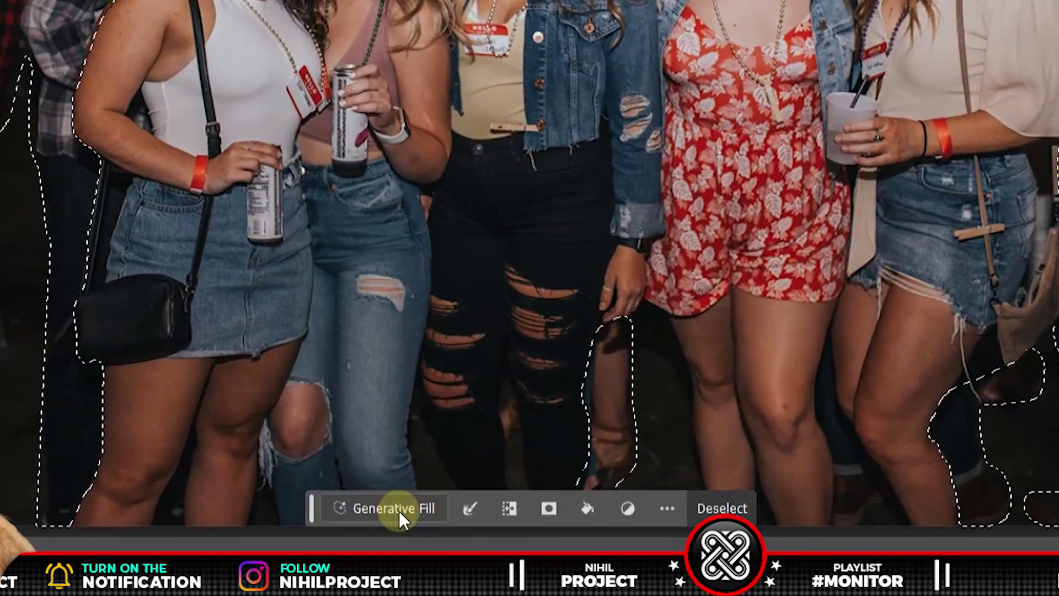
{"action": "left_click", "coordinate": [377, 524]}
{"action": "type", "text": "re"}
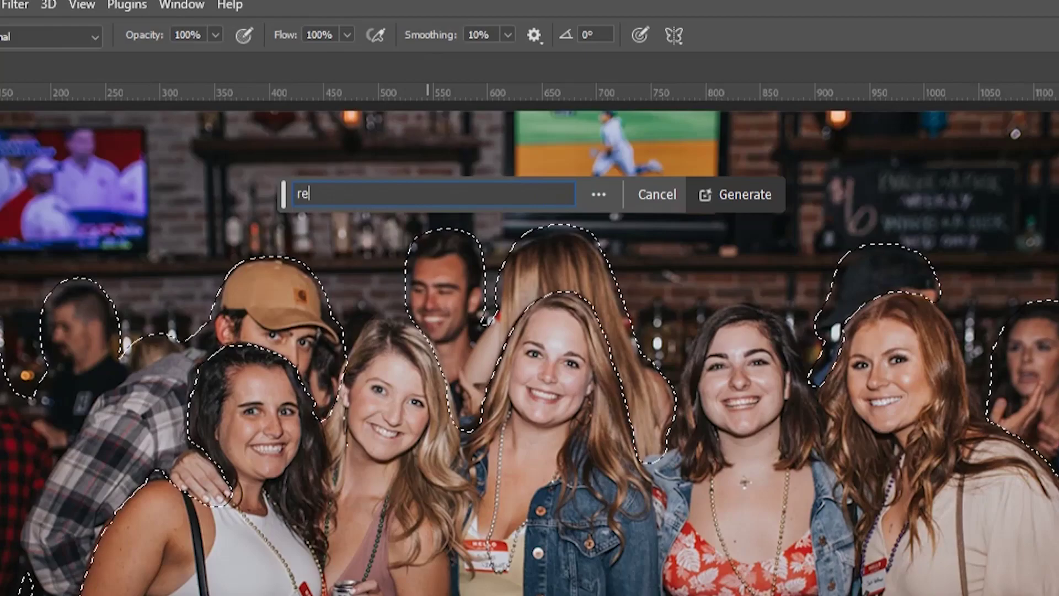
{"action": "type", "text": "move"}
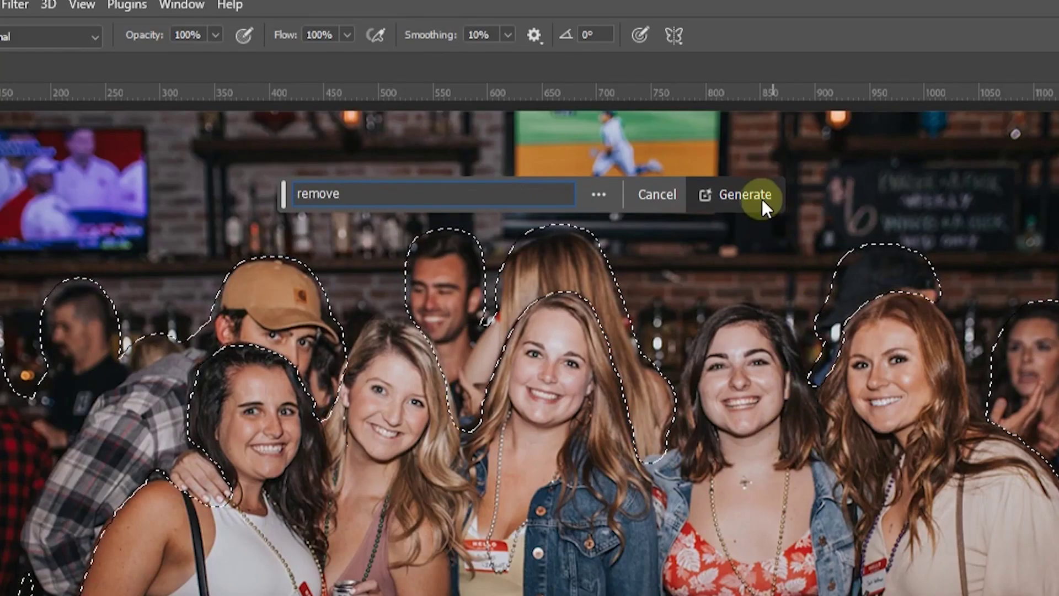
{"action": "left_click", "coordinate": [760, 196]}
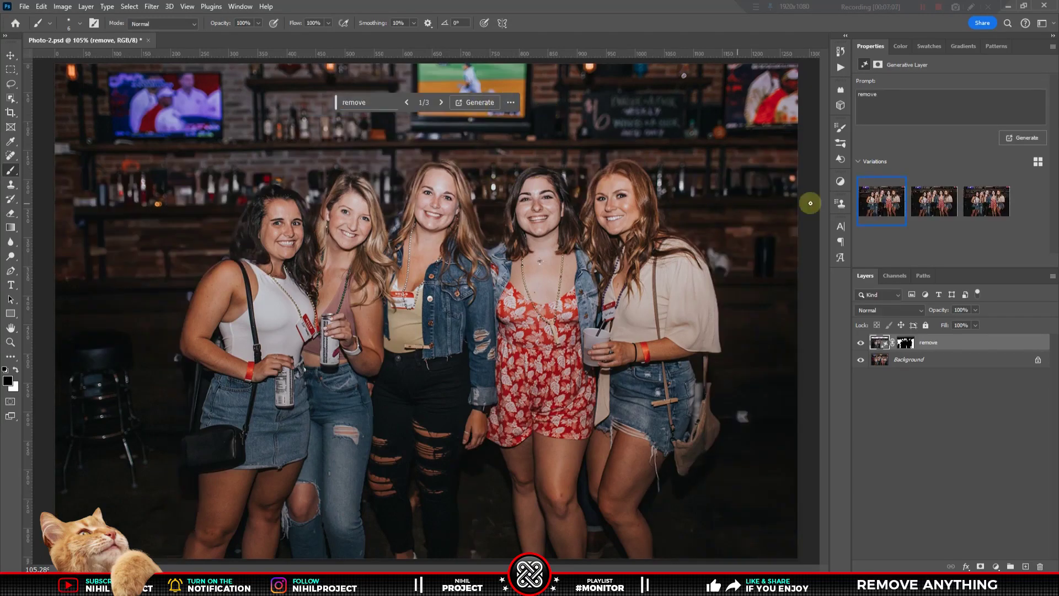
Compare generated variations 2 and 3 of the bar background, keeping variation 2.
{"action": "left_click", "coordinate": [939, 209]}
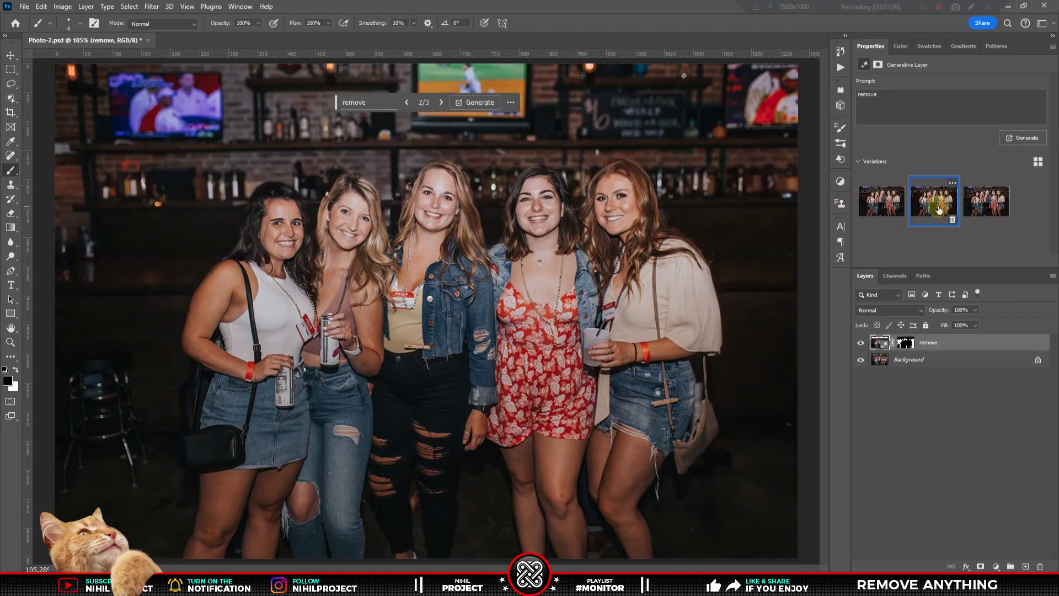
{"action": "left_click", "coordinate": [980, 208]}
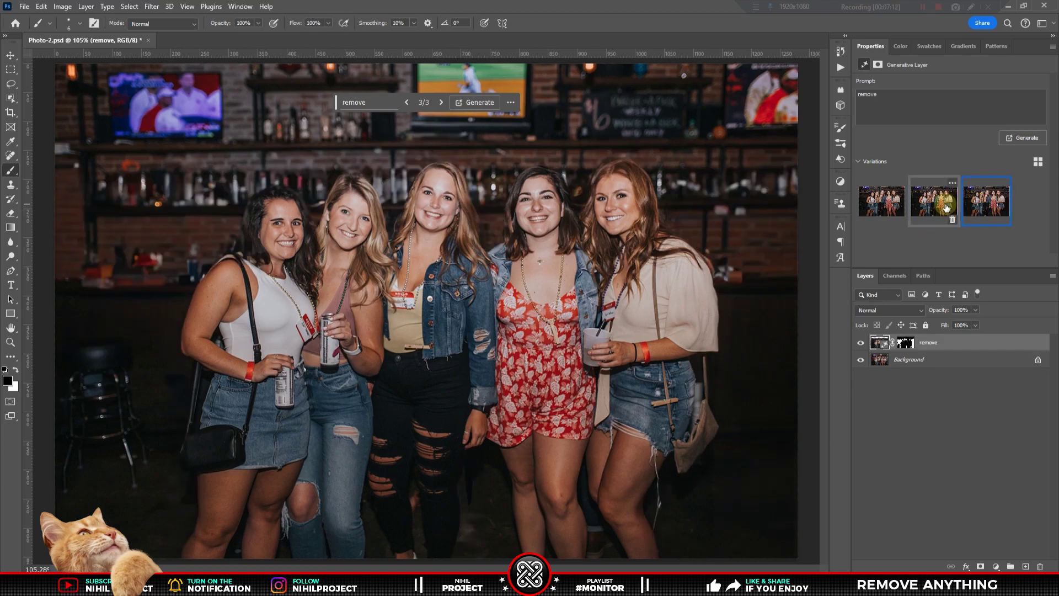
{"action": "left_click", "coordinate": [929, 208]}
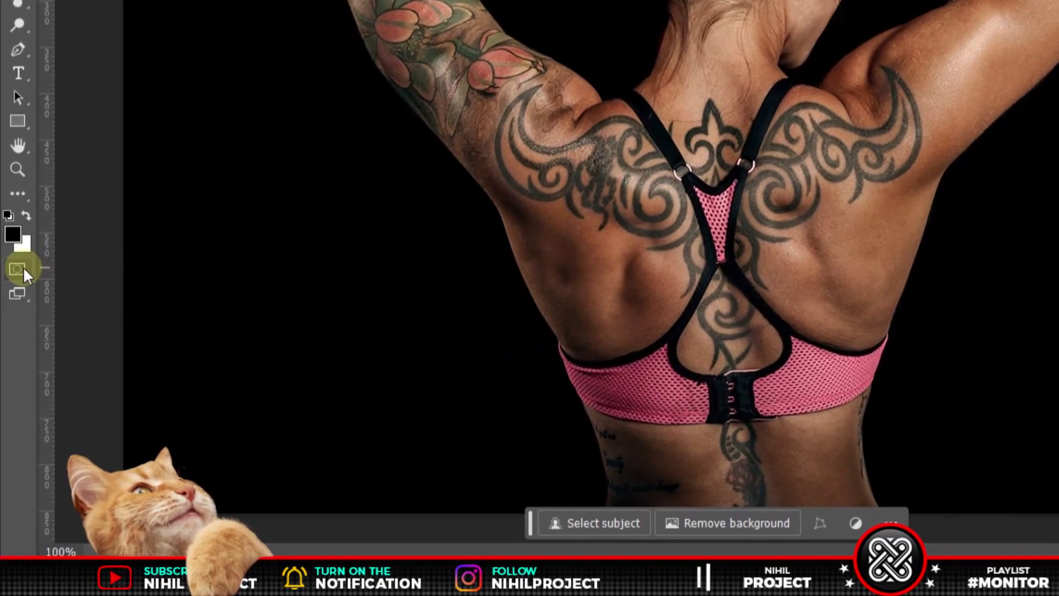
Enter Quick Mask with black paint and mask the arm and shoulder tattoos.
{"action": "left_click", "coordinate": [23, 268]}
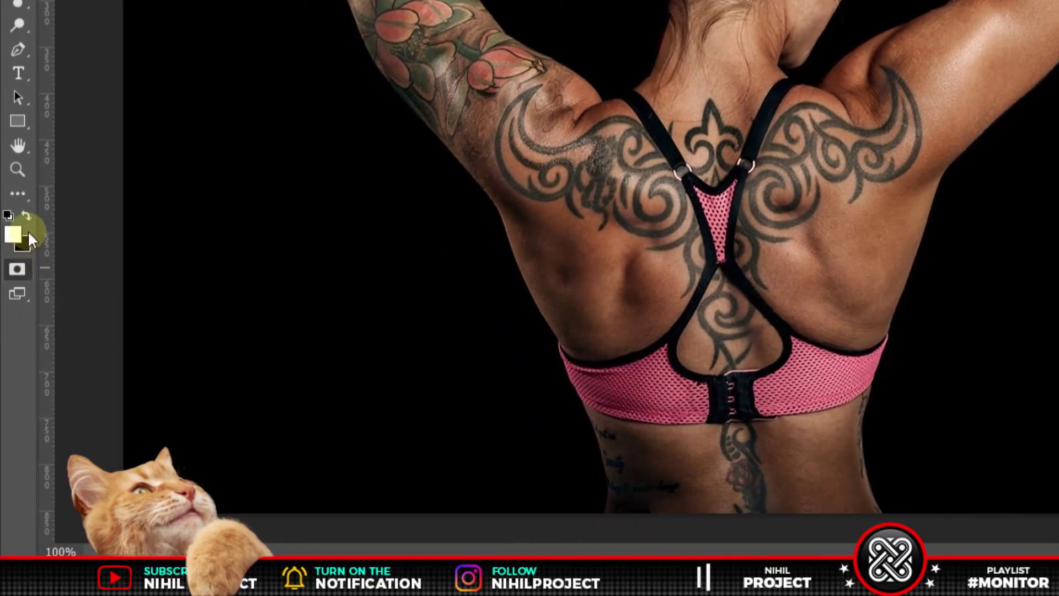
{"action": "left_click", "coordinate": [27, 215]}
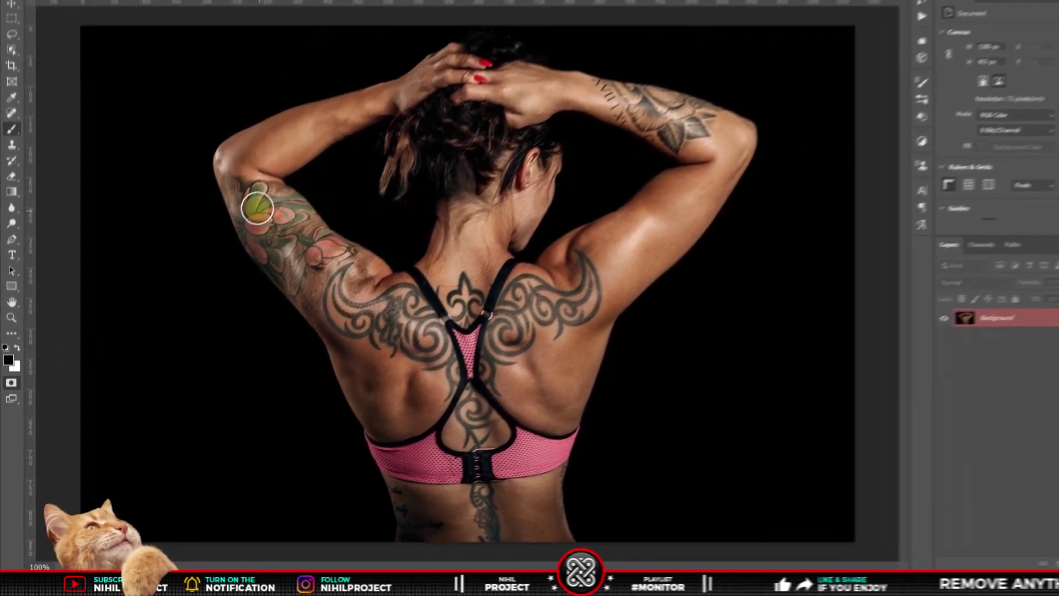
{"action": "left_click_drag", "start_coordinate": [257, 208], "coordinate": [431, 356]}
{"action": "scroll", "coordinate": [281, 226], "scroll_direction": "up", "scroll_amount": 3}
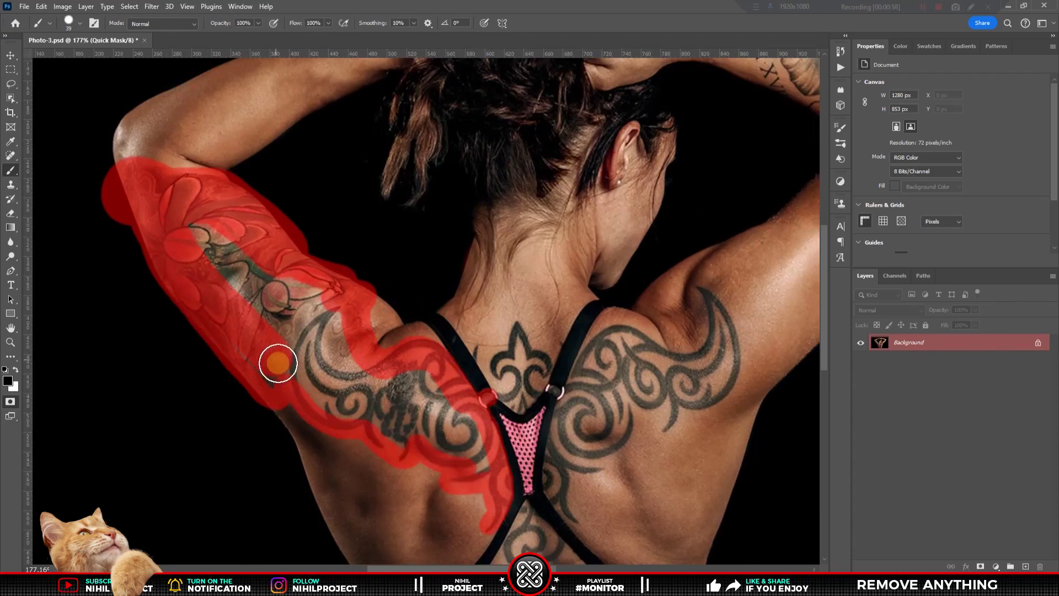
{"action": "left_click_drag", "start_coordinate": [278, 363], "coordinate": [413, 409]}
{"action": "left_click_drag", "start_coordinate": [558, 438], "coordinate": [405, 356]}
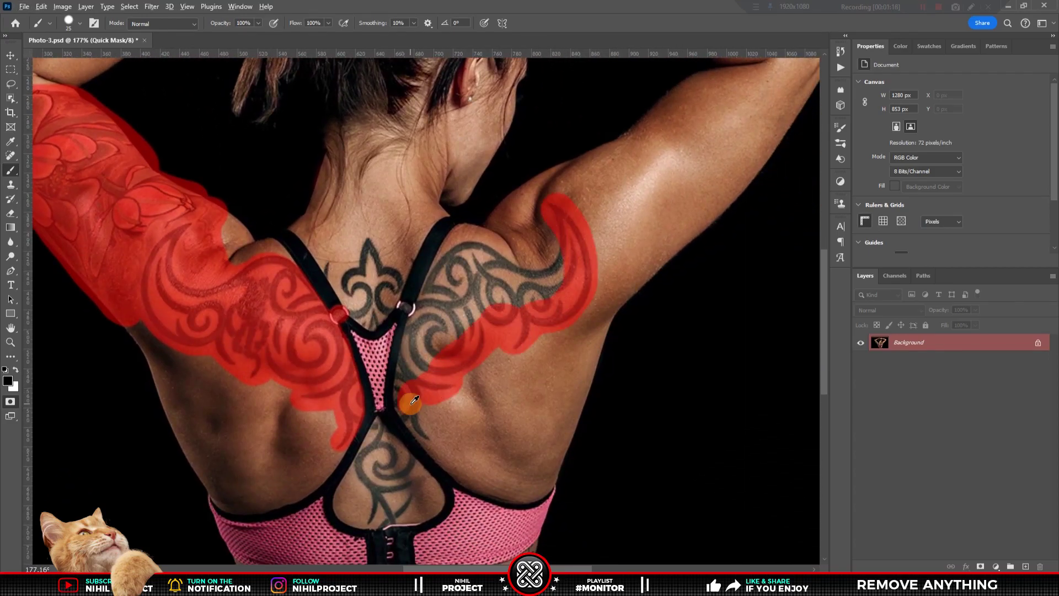
{"action": "left_click_drag", "start_coordinate": [488, 253], "coordinate": [435, 353]}
Fill the remaining gap and the raised-forearm tattoo, then turn the mask into a selection.
{"action": "scroll", "coordinate": [362, 301], "scroll_direction": "up", "scroll_amount": 2}
{"action": "key", "text": "bracketleft"}
{"action": "key", "text": "bracketleft"}
{"action": "key", "text": "bracketleft"}
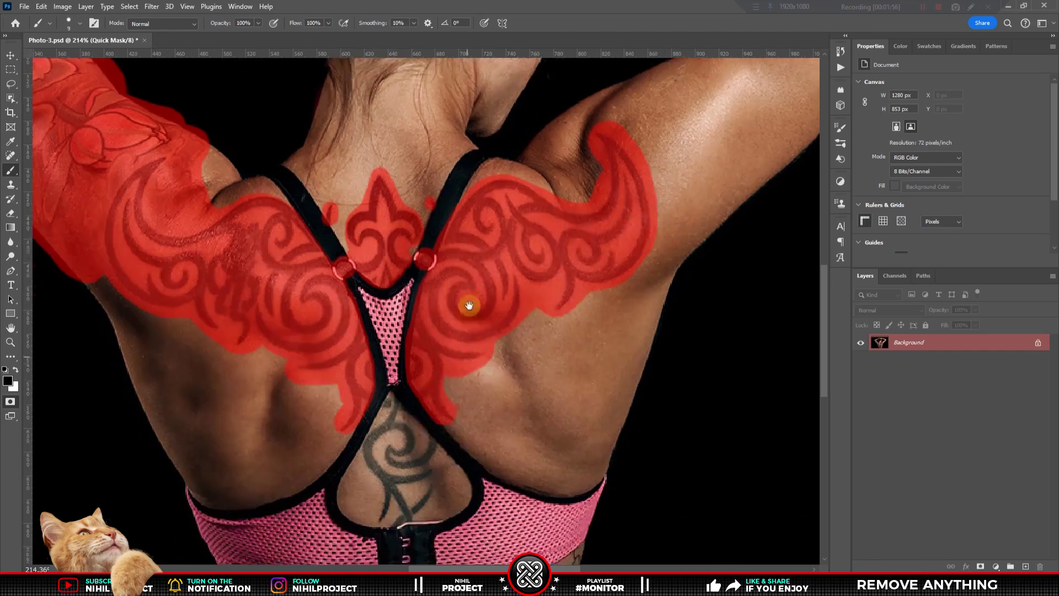
{"action": "scroll", "coordinate": [386, 270], "scroll_direction": "down", "scroll_amount": 5}
{"action": "scroll", "coordinate": [403, 358], "scroll_direction": "down", "scroll_amount": 3}
{"action": "left_click_drag", "start_coordinate": [381, 313], "coordinate": [474, 469]}
{"action": "key", "text": "bracketright"}
{"action": "key", "text": "bracketright"}
{"action": "key", "text": "bracketright"}
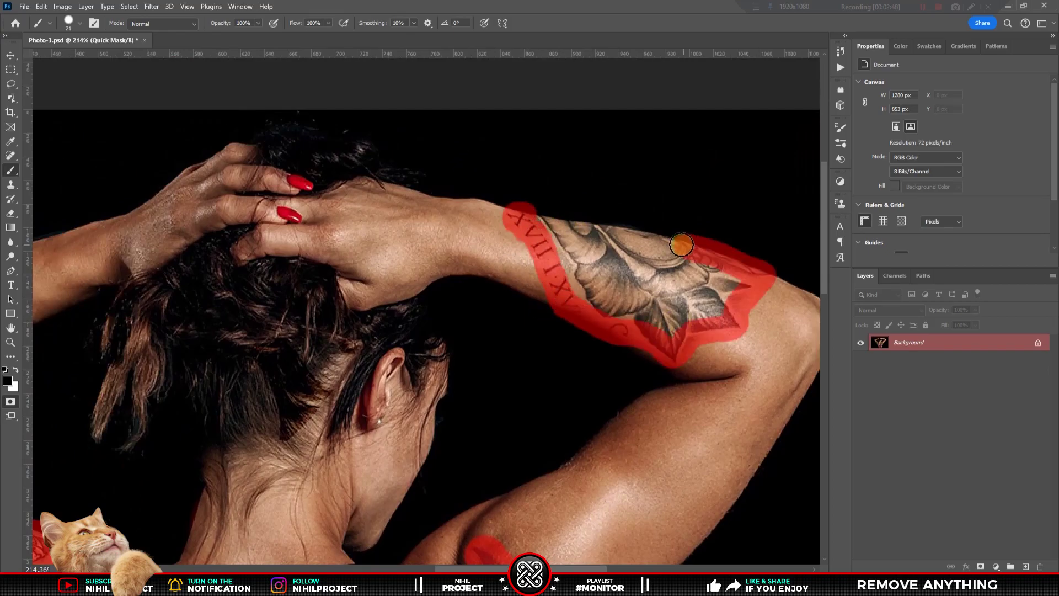
{"action": "key", "text": "bracketright"}
{"action": "left_click_drag", "start_coordinate": [681, 244], "coordinate": [699, 268]}
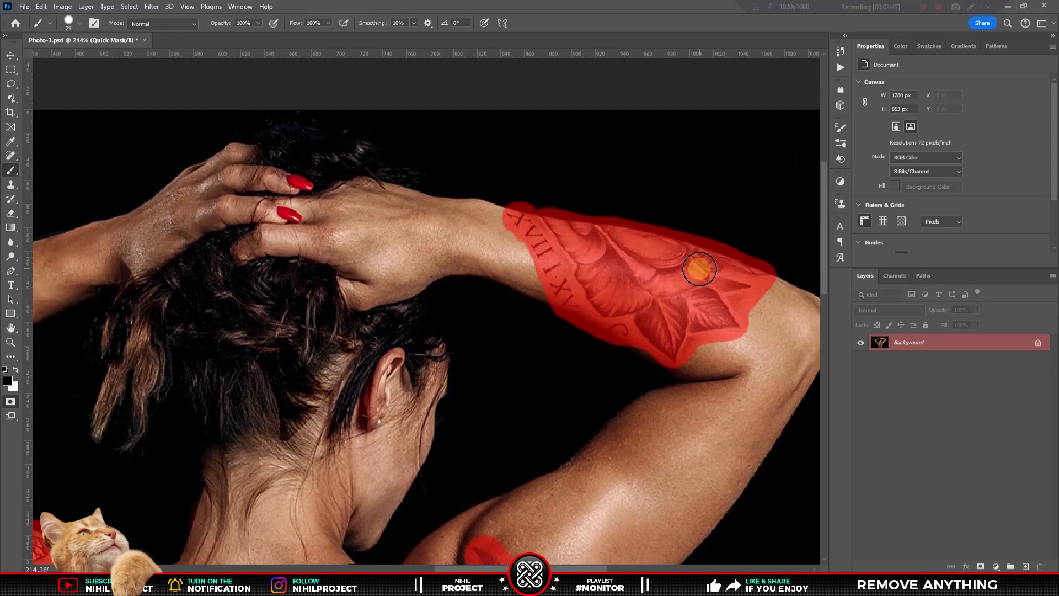
{"action": "key", "text": "ctrl+0"}
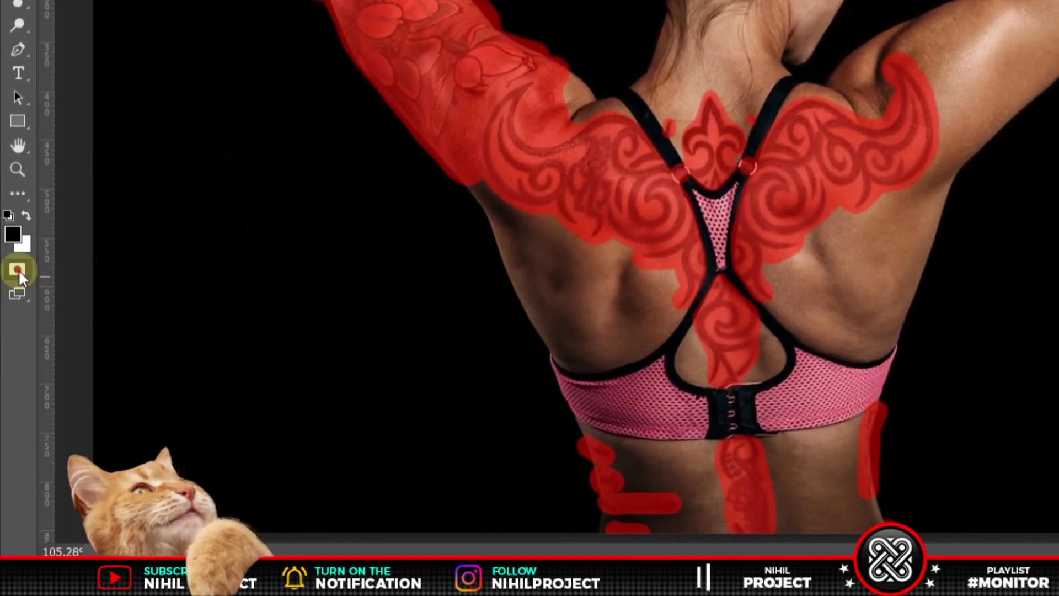
{"action": "left_click", "coordinate": [10, 401]}
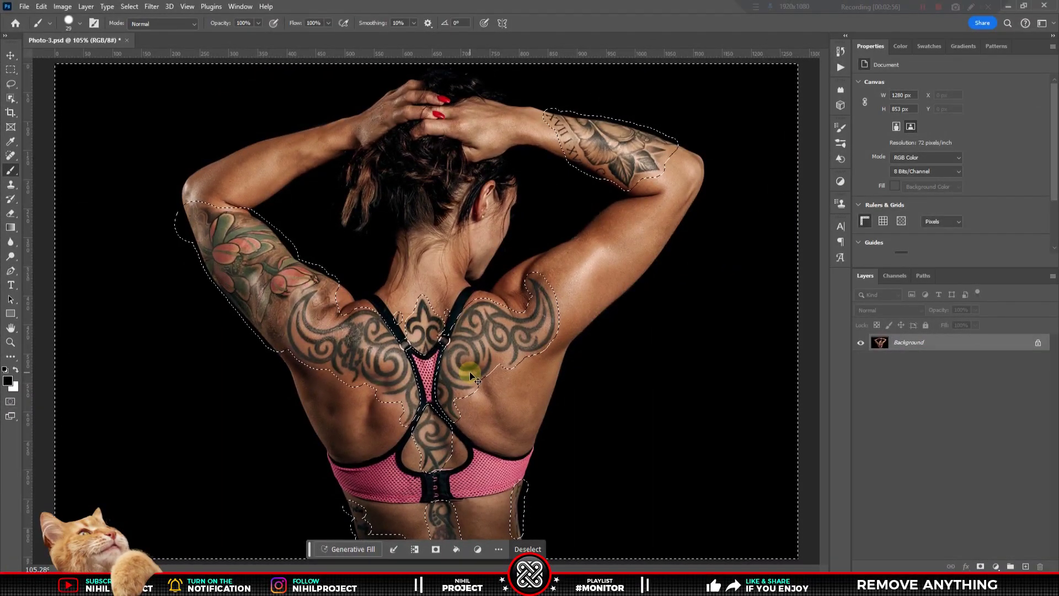
Invert the selection onto the tattoos and Generative Fill them with the 'remove' prompt.
{"action": "key", "text": "ctrl+shift+i"}
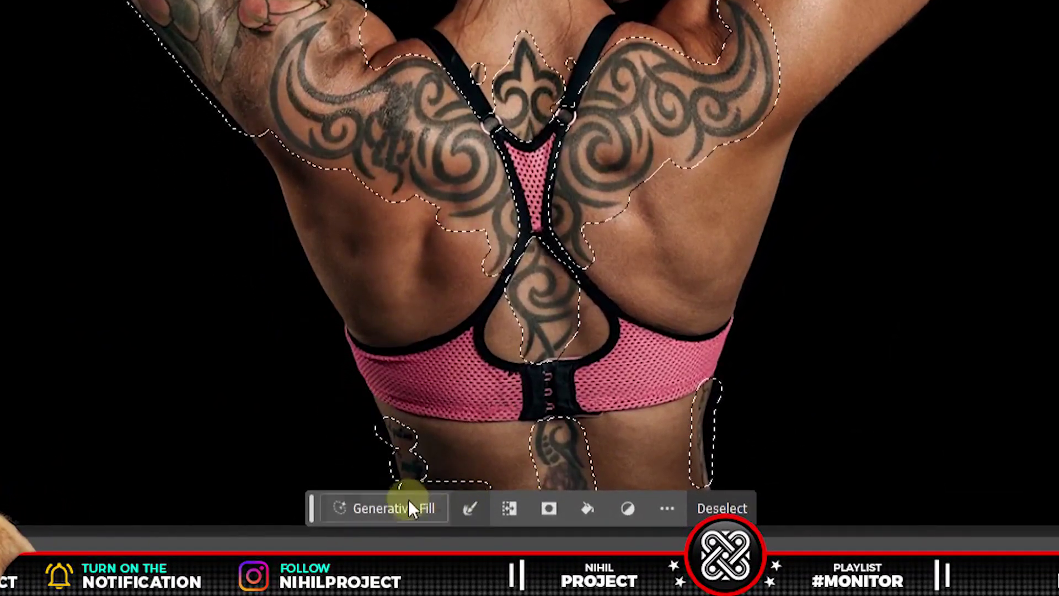
{"action": "left_click", "coordinate": [396, 507]}
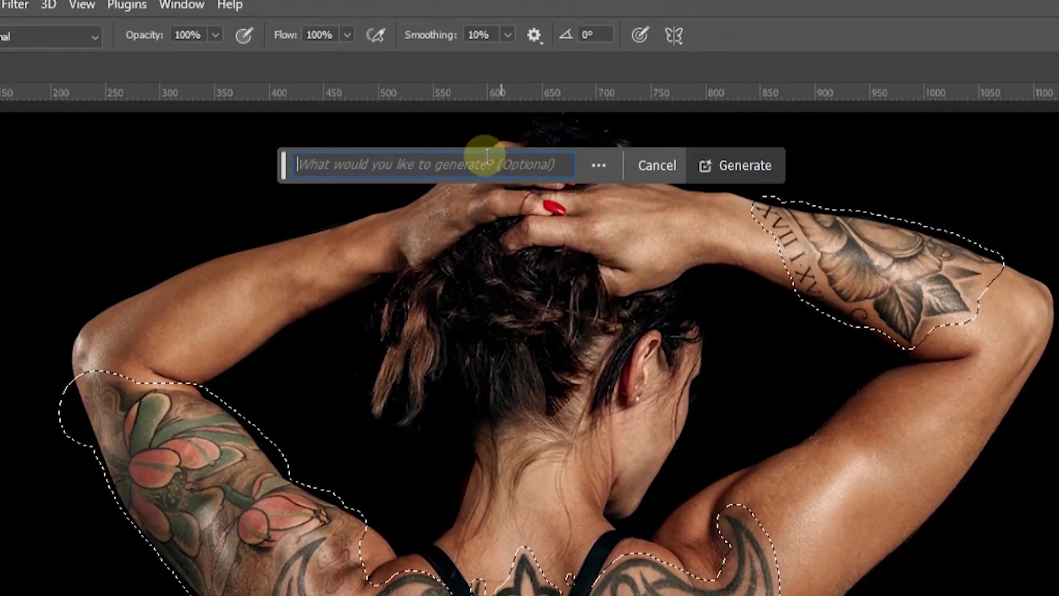
{"action": "type", "text": "remove"}
{"action": "left_click", "coordinate": [746, 164]}
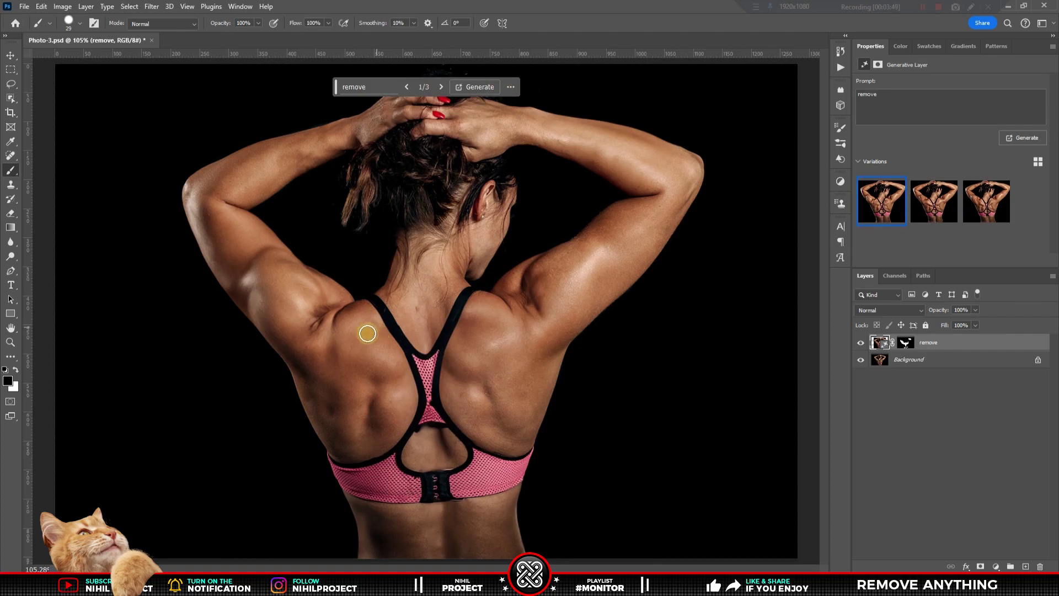
Preview variation 2, then settle on variation 3 of the tattoo-free back.
{"action": "left_click", "coordinate": [930, 214]}
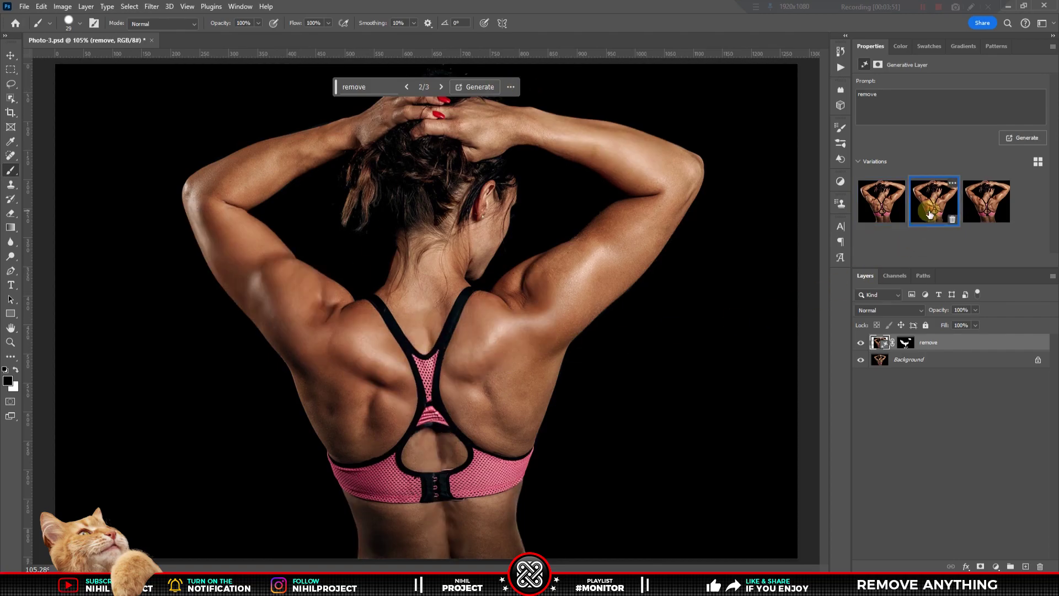
{"action": "left_click", "coordinate": [986, 207]}
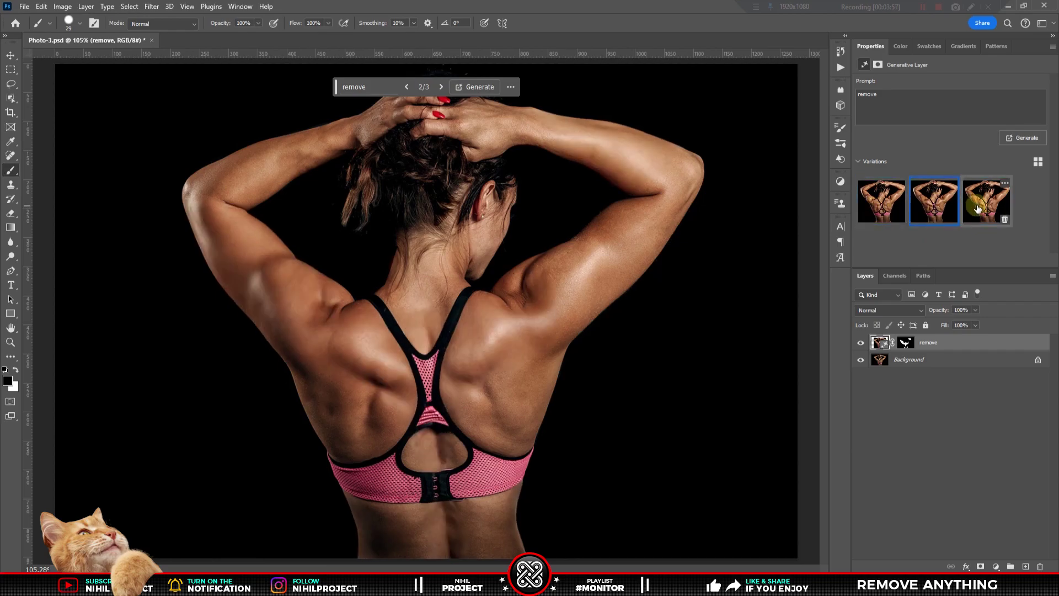